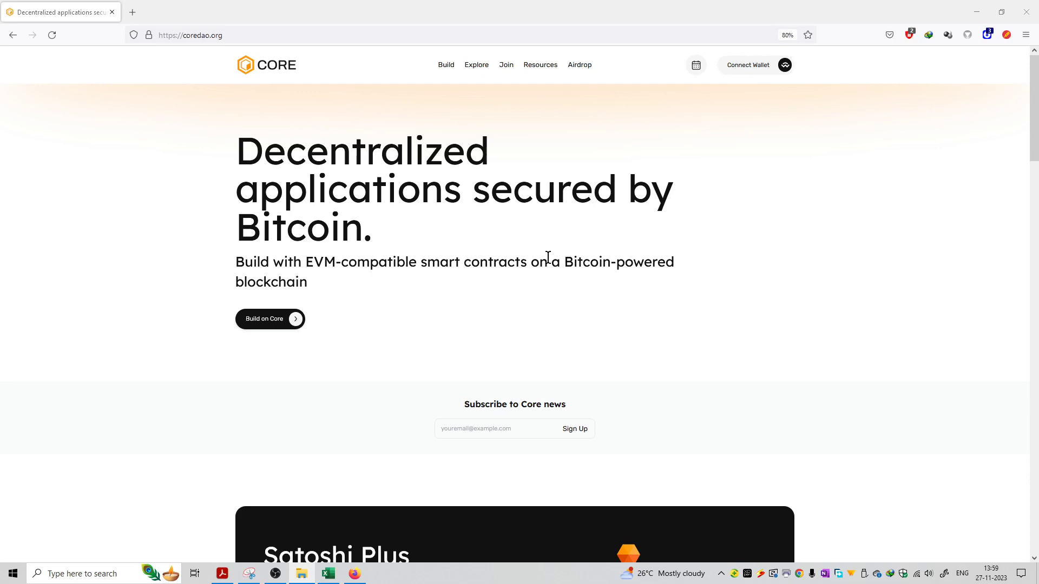
pyautogui.click(329, 574)
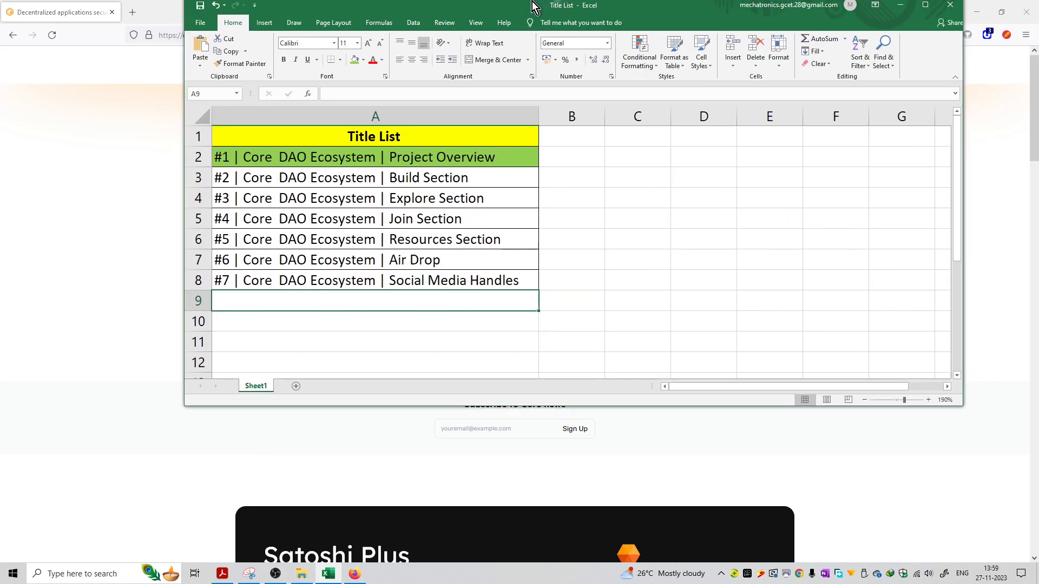
pyautogui.doubleClick(534, 7)
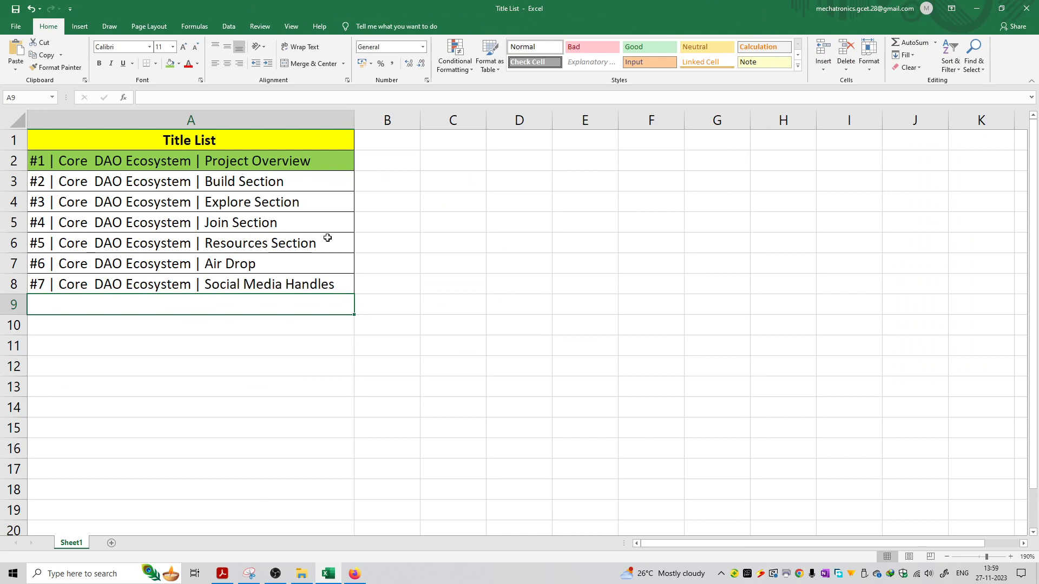
pyautogui.click(329, 240)
pyautogui.click(322, 263)
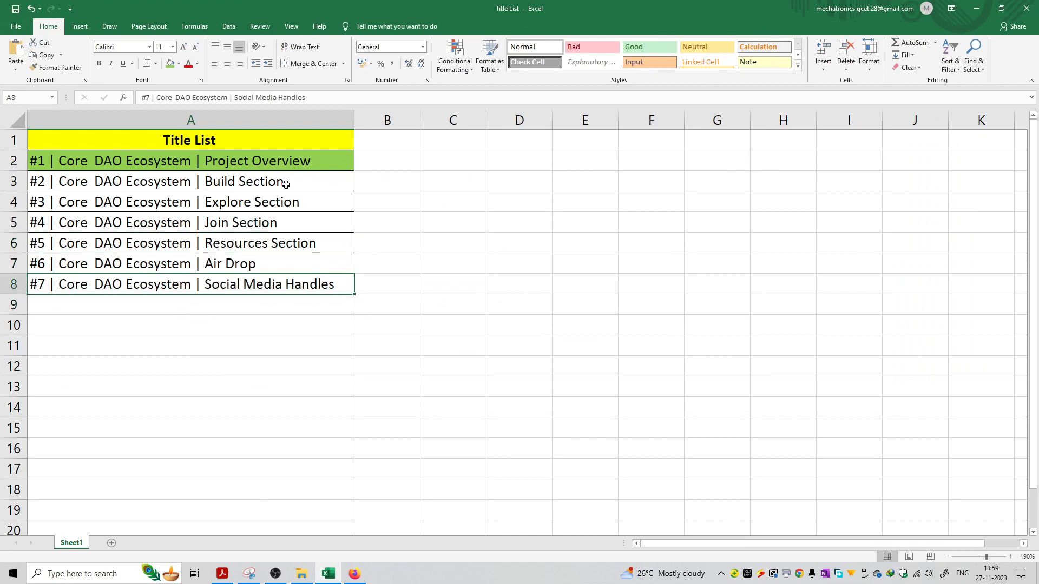
pyautogui.moveTo(285, 162); pyautogui.dragTo(291, 293)
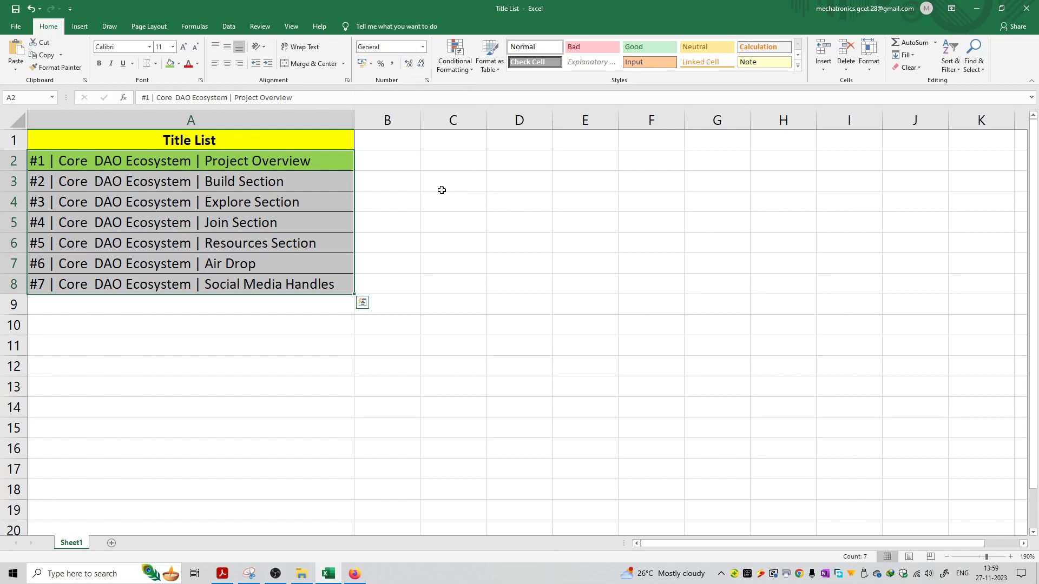
pyautogui.hotkey('alt', 'Tab')
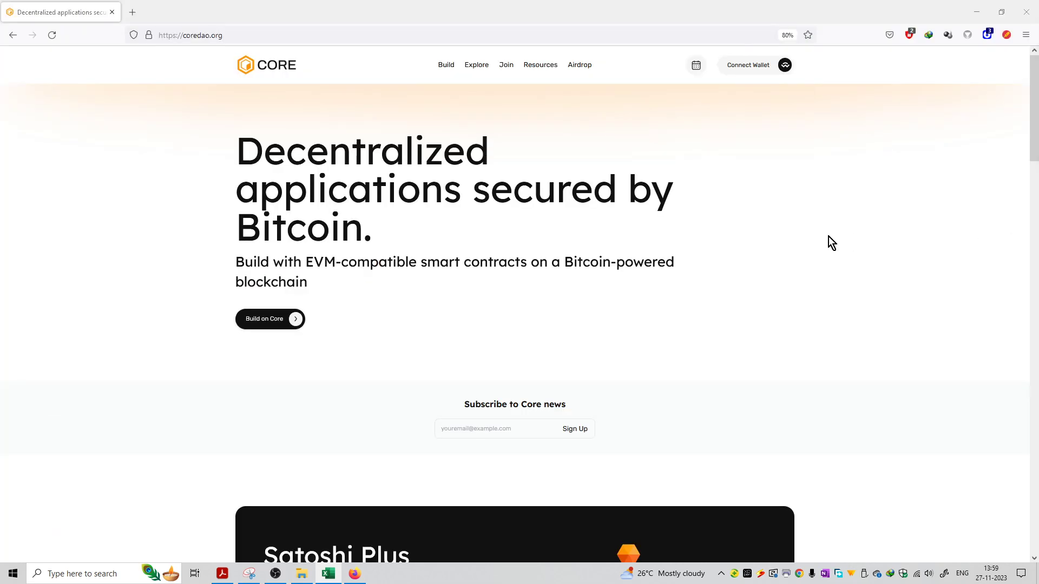
pyautogui.scroll(-3, 743, 236)
pyautogui.scroll(3, 742, 236)
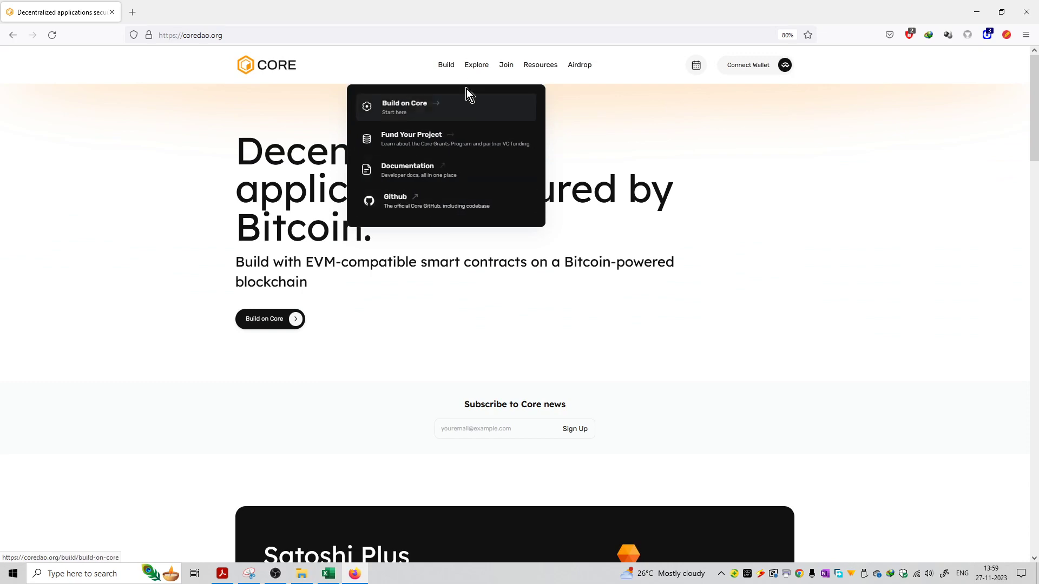
pyautogui.moveTo(505, 65)
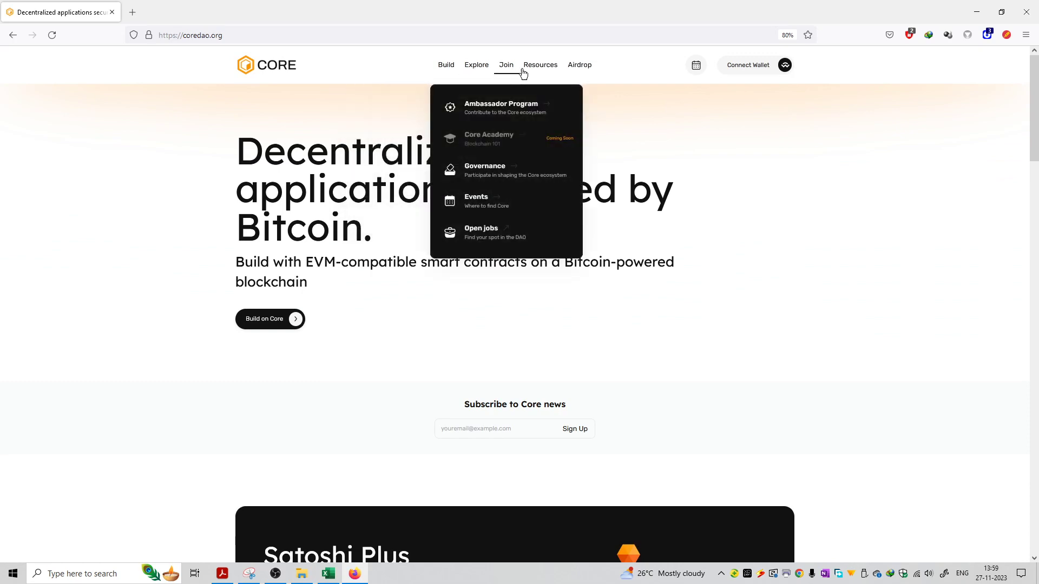
pyautogui.scroll(-3, 783, 280)
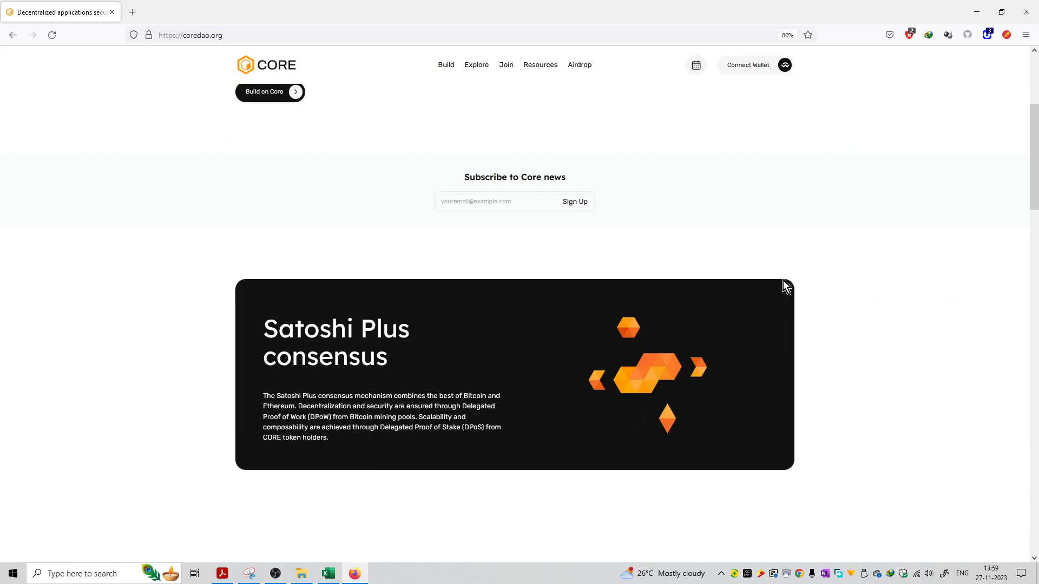
pyautogui.scroll(-3, 783, 280)
pyautogui.scroll(-5, 781, 276)
pyautogui.scroll(-3, 781, 275)
pyautogui.scroll(-4, 781, 274)
pyautogui.scroll(1, 780, 273)
pyautogui.scroll(3, 781, 273)
pyautogui.scroll(5, 781, 276)
pyautogui.scroll(5, 780, 276)
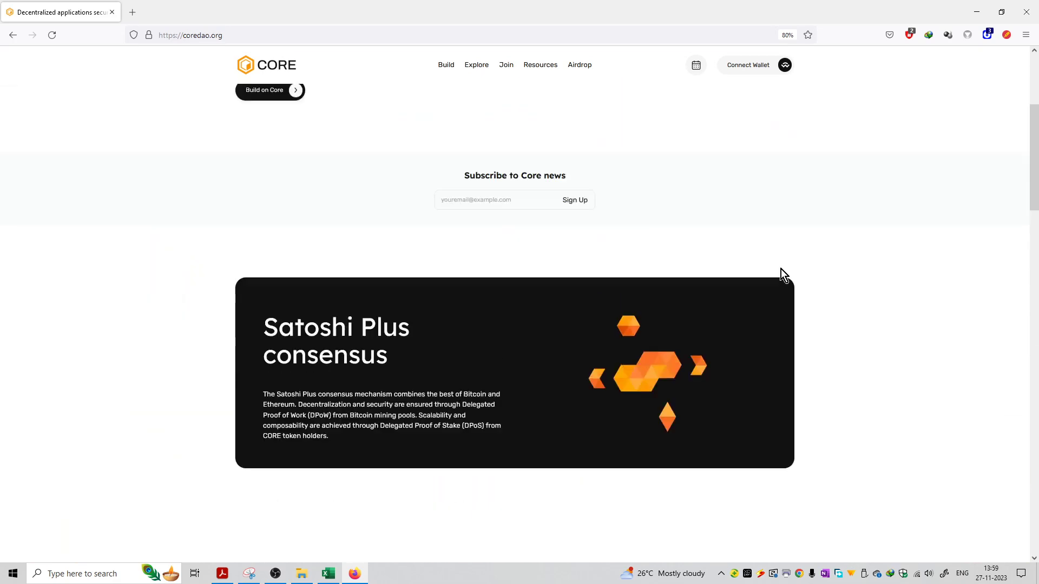